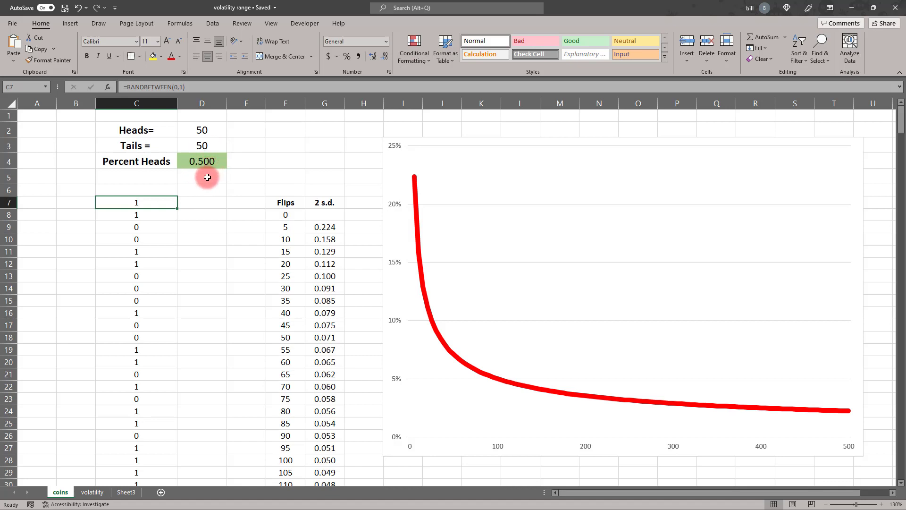
Recalculate the coin-flip simulation on the coins sheet repeatedly to generate new random sets of heads and tails
key("F9")
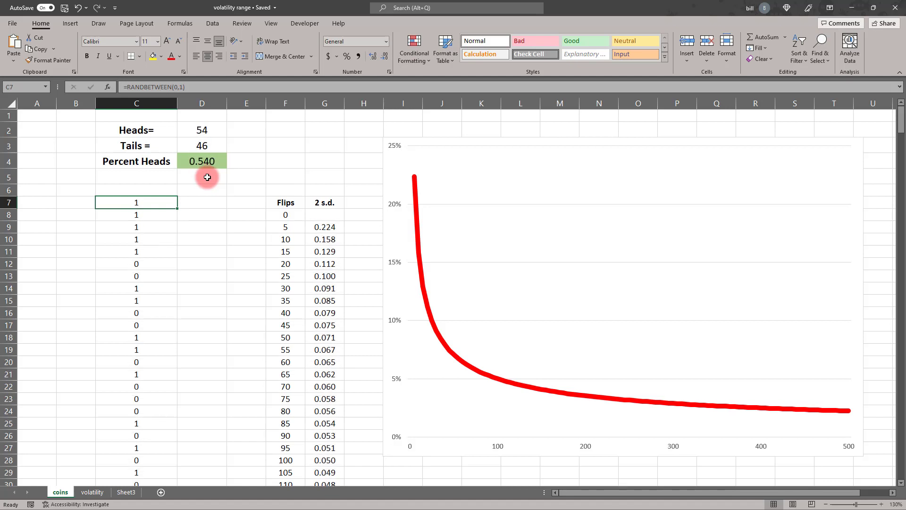
key("F9")
key("F9")
key("F9")
key("F9")
key("F9")
key("F9")
key("F9")
key("F9")
key("F9")
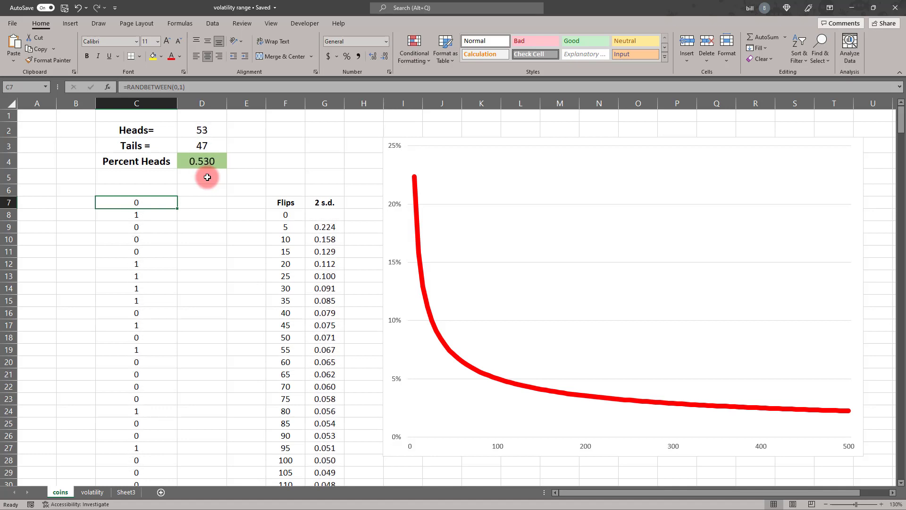
key("F9")
key("F9")
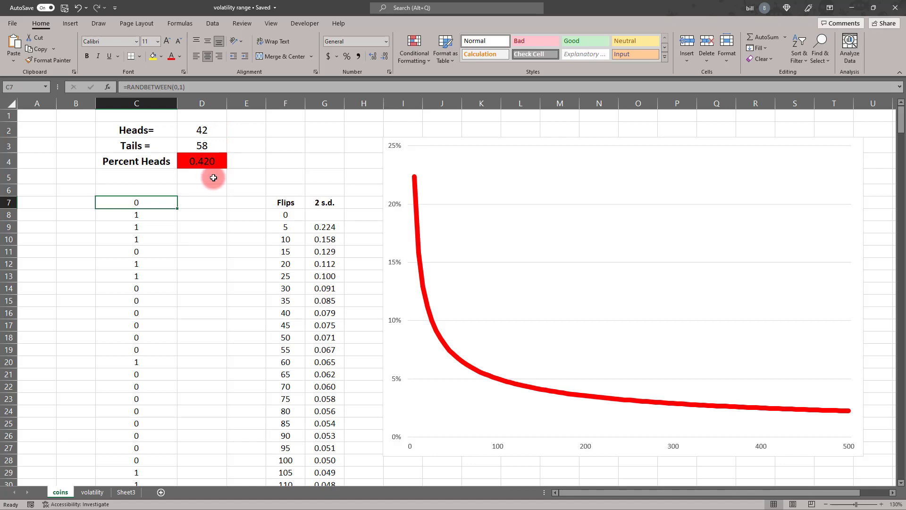
key("F9")
key("F9")
key("F9")
key("F9")
key("F9")
key("F9")
key("F9")
key("F9")
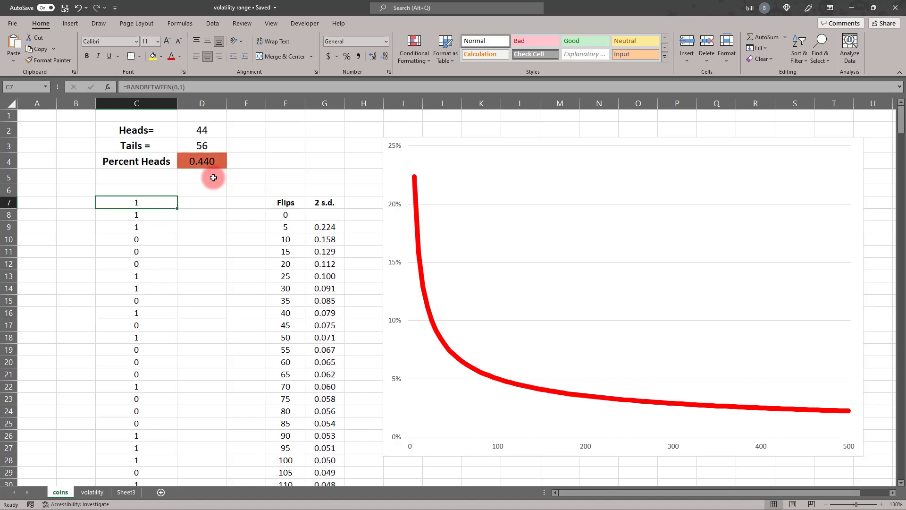
key("F9")
key("F9")
key("F9")
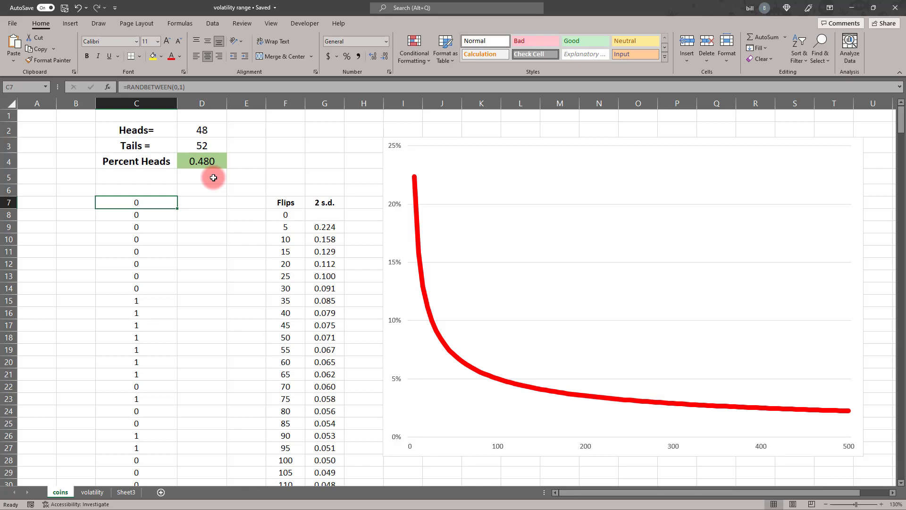
key("F9")
key("F9")
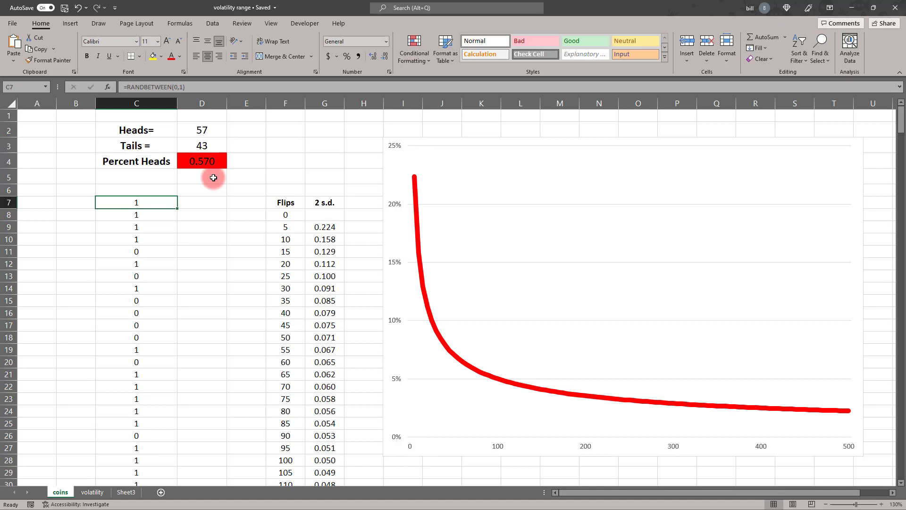
key("F9")
key("F9")
key("F9")
key("F9")
key("F9")
key("F9")
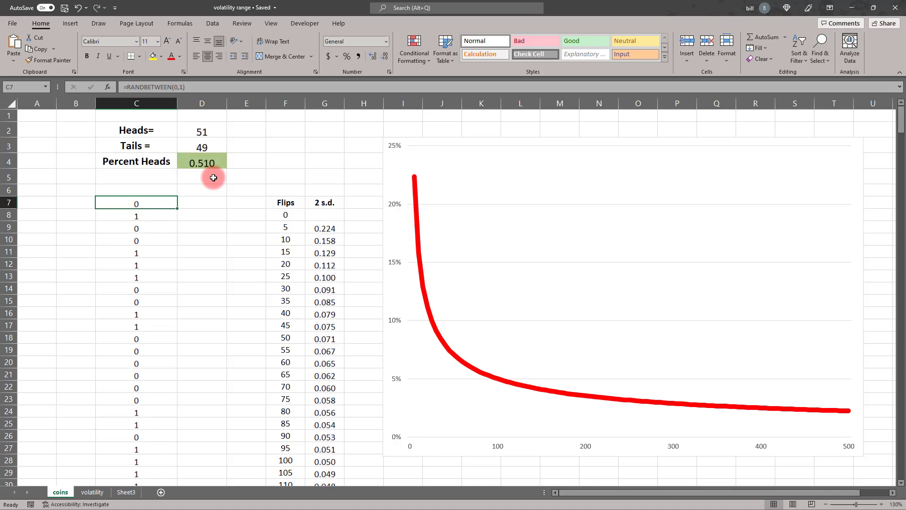
key("F9")
key("F9")
key("F9")
key("F9")
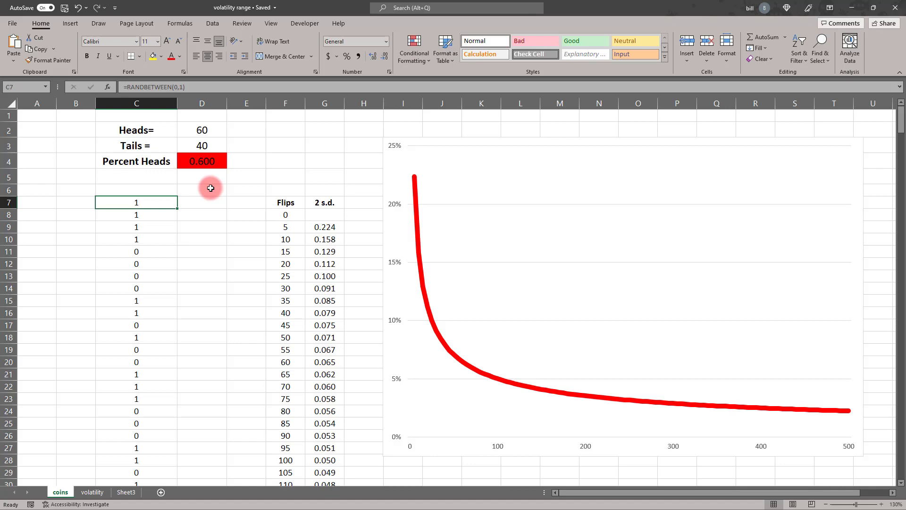
Examine the Flips and 2 s.d. columns down to beyond 400 flips, comparing them with the chart beside them
scroll(189, 267, "down", 3)
scroll(185, 273, "up", 3)
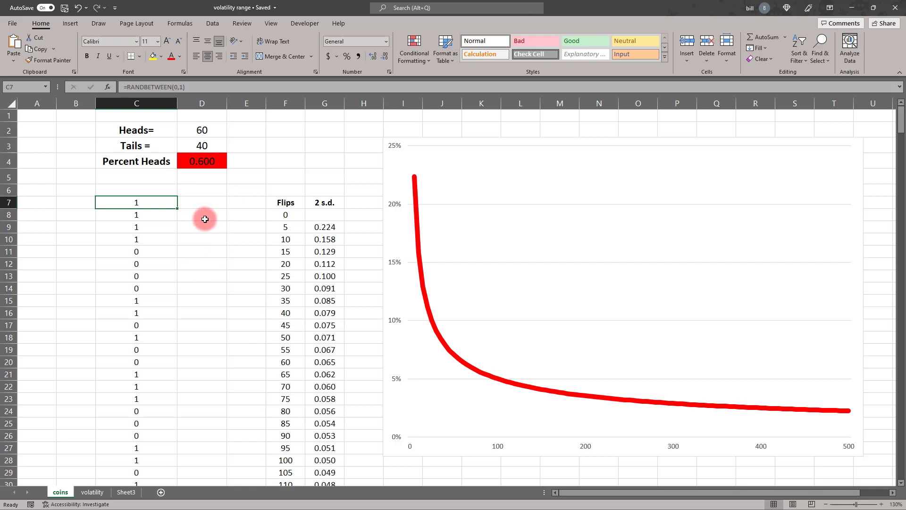
scroll(203, 220, "down", 2)
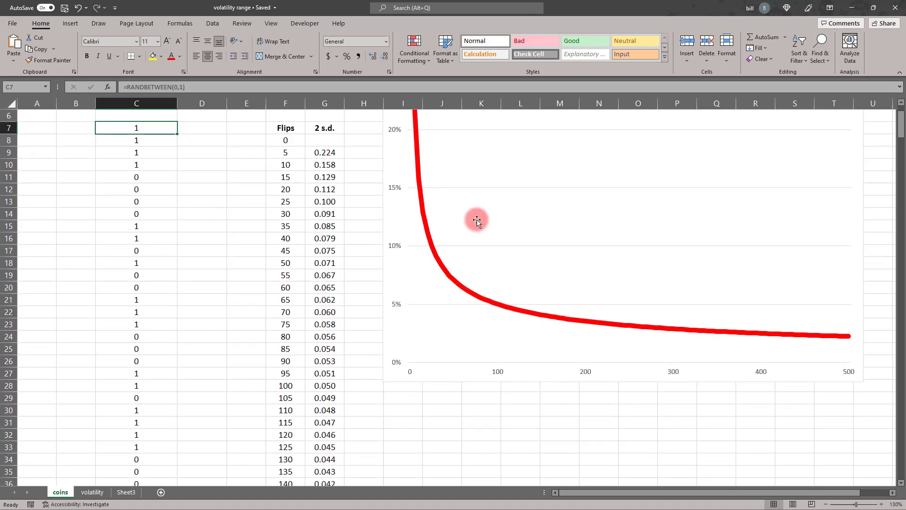
scroll(415, 226, "up", 2)
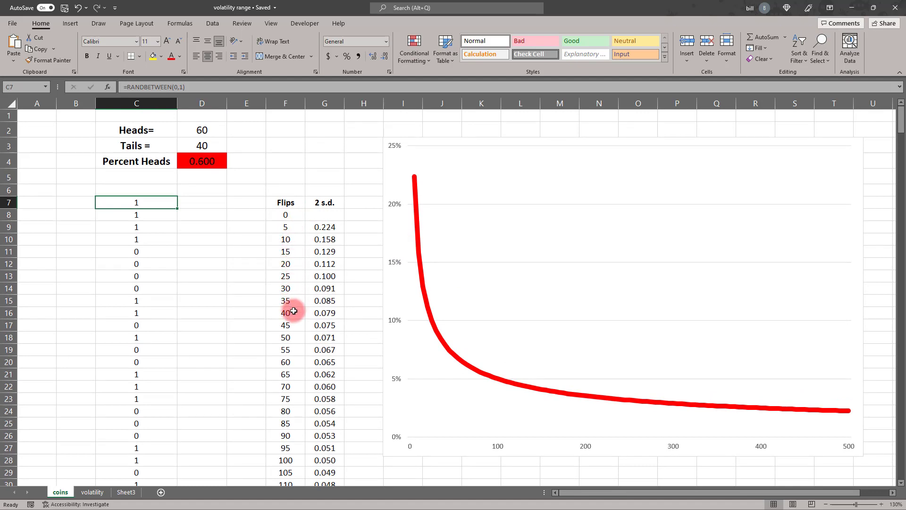
scroll(290, 308, "down", 2)
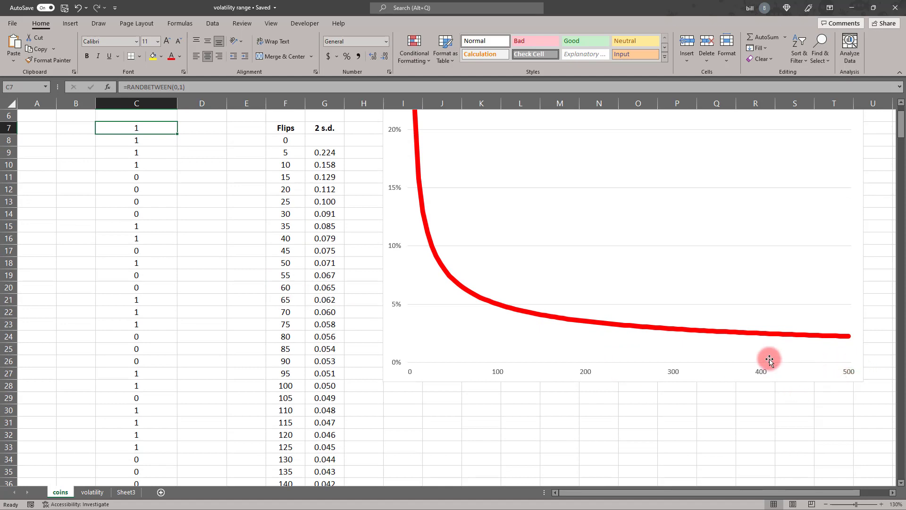
scroll(769, 360, "up", 2)
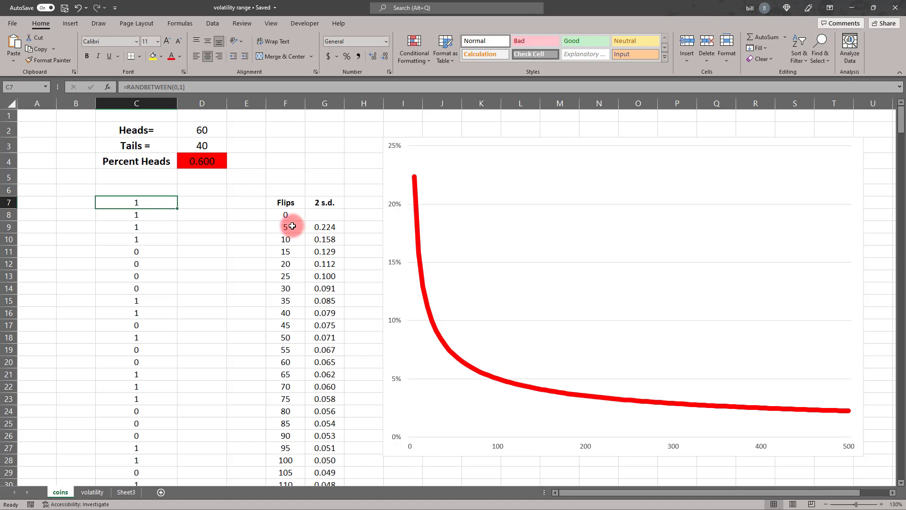
scroll(292, 226, "down", 3)
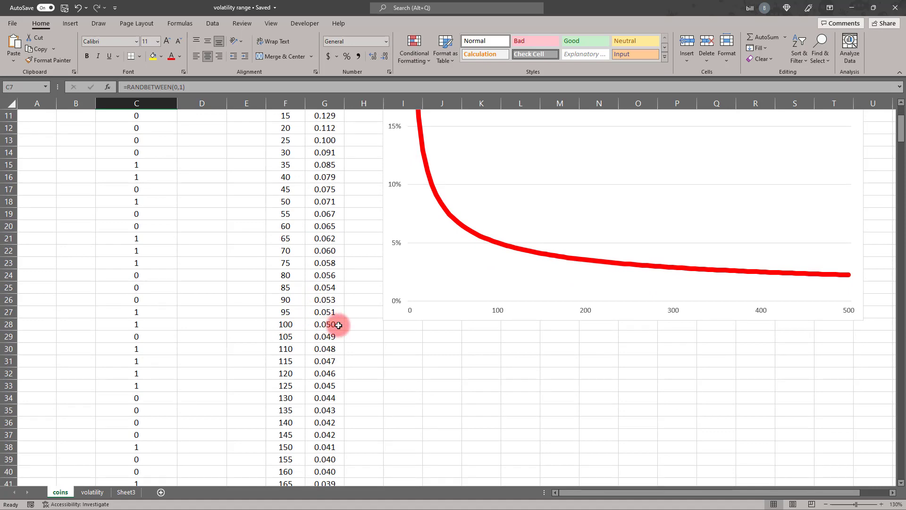
scroll(330, 287, "down", 5)
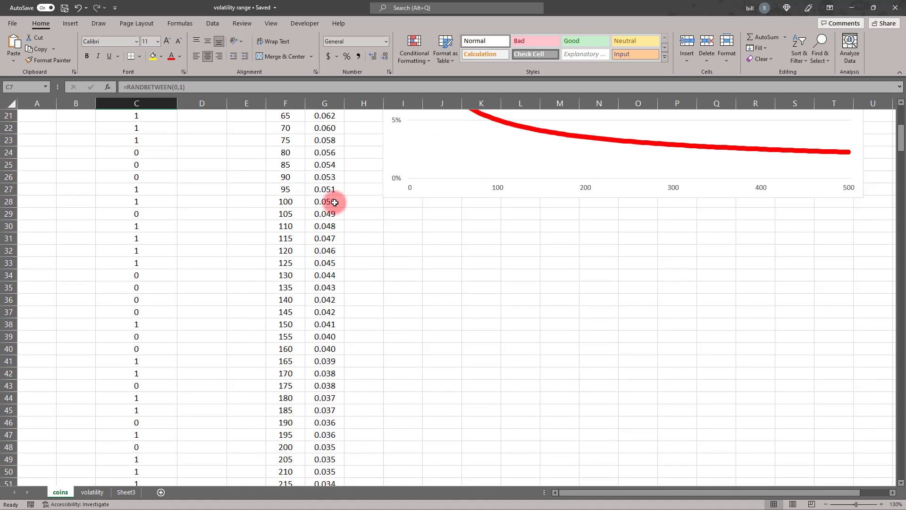
scroll(334, 202, "down", 6)
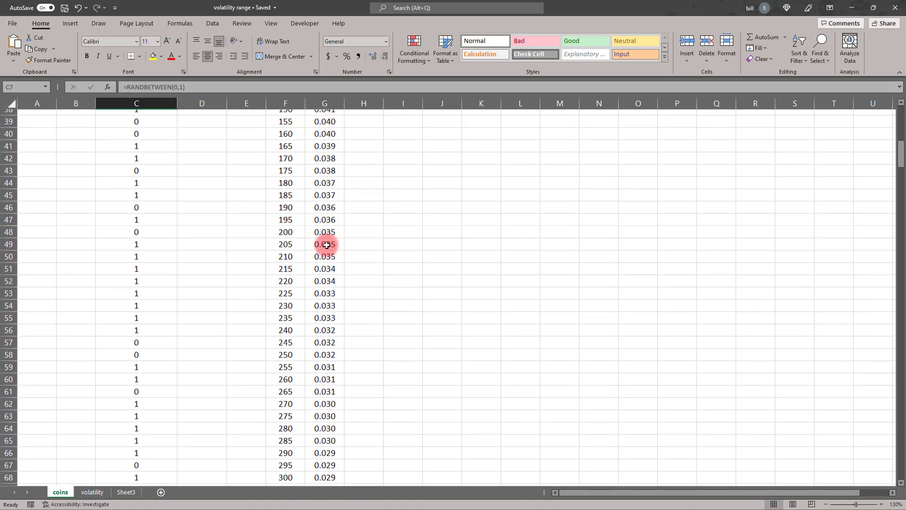
scroll(331, 279, "down", 4)
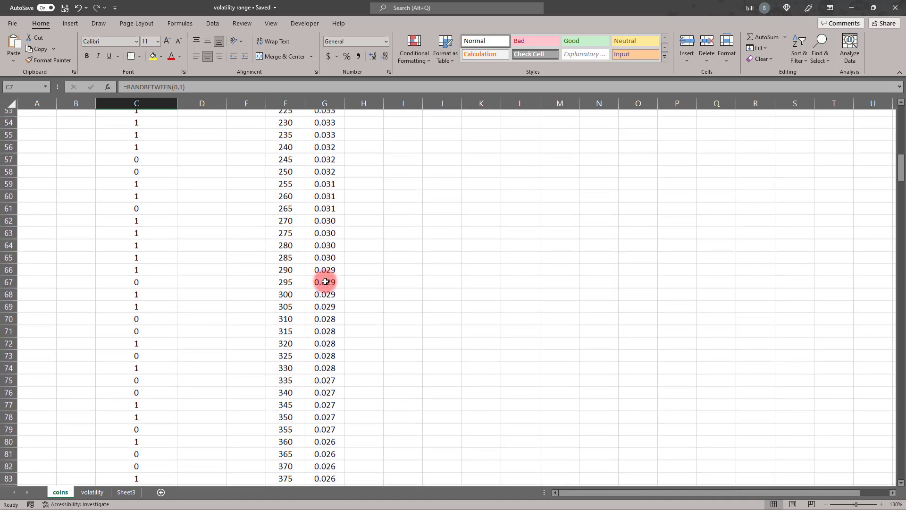
scroll(319, 232, "down", 5)
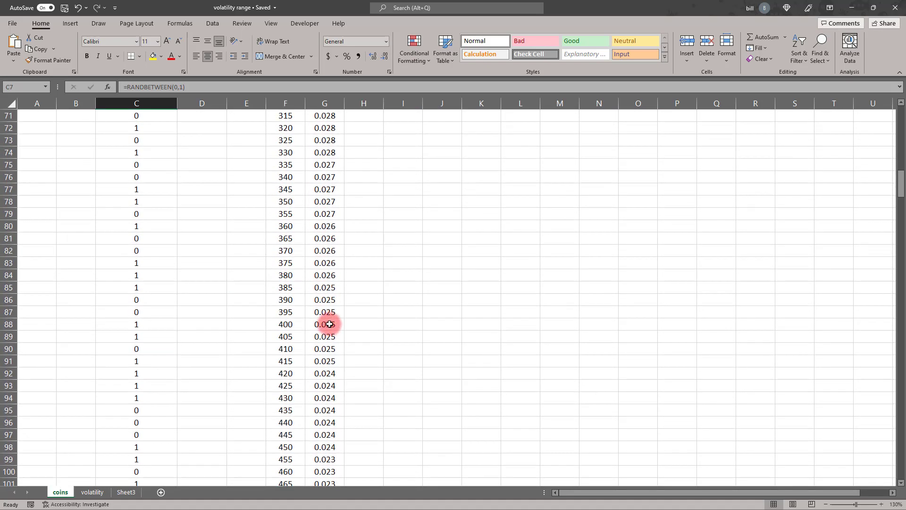
scroll(325, 367, "up", 18)
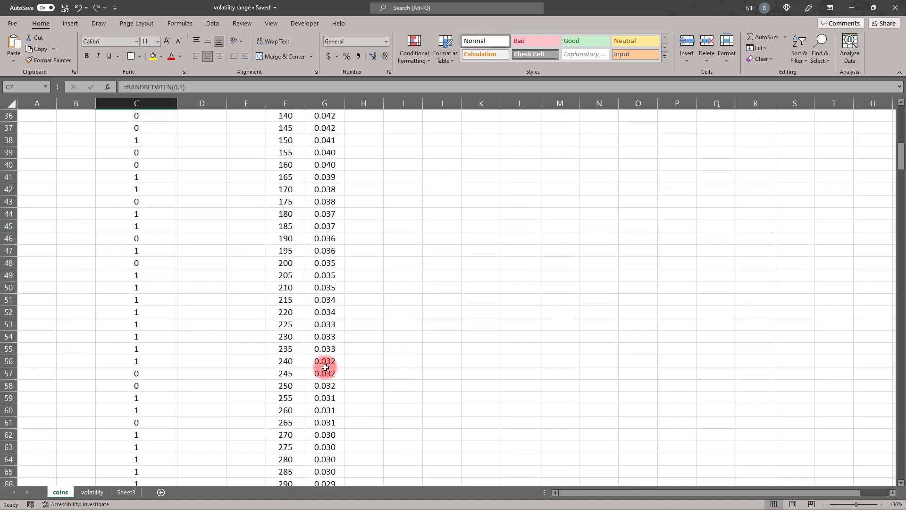
scroll(309, 406, "up", 5)
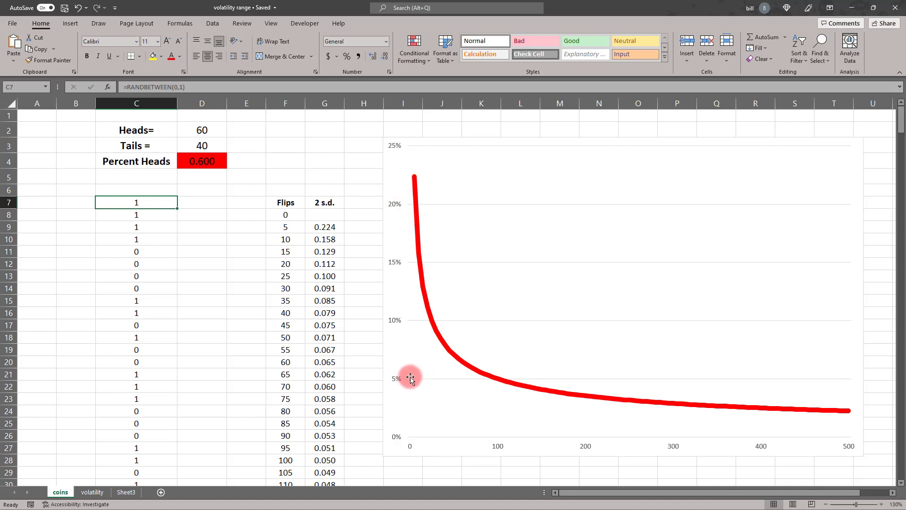
Select cell H19 and inspect the chart curve's 2 s.d. value at the 335-flip point
left_click_drag(325, 227, 347, 380)
left_click(361, 352)
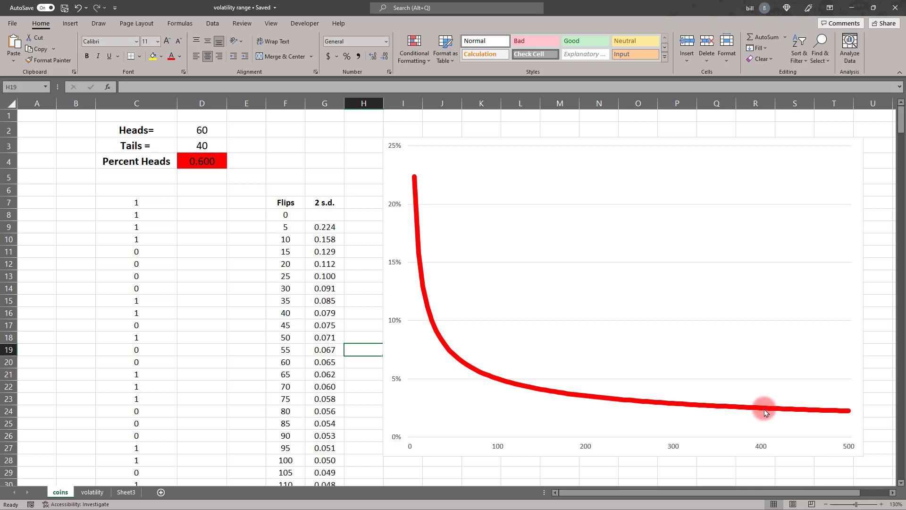
mouse_move(765, 411)
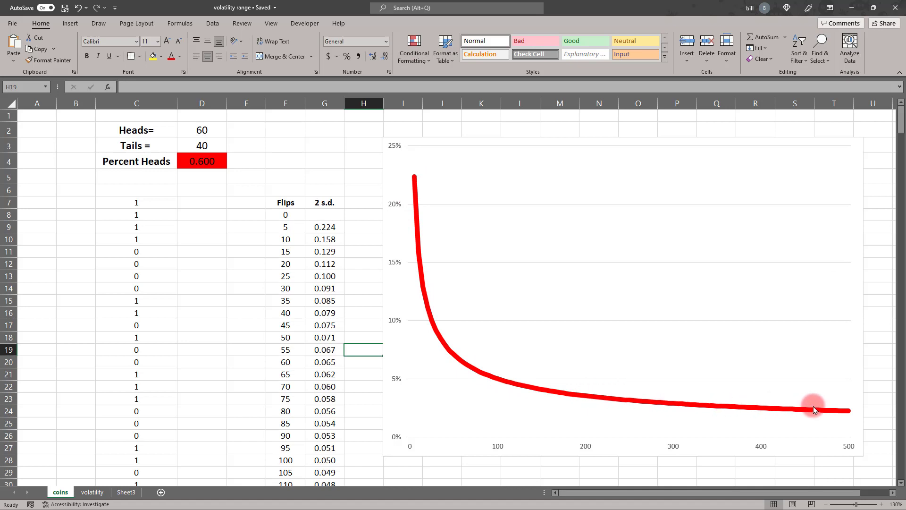
mouse_move(814, 406)
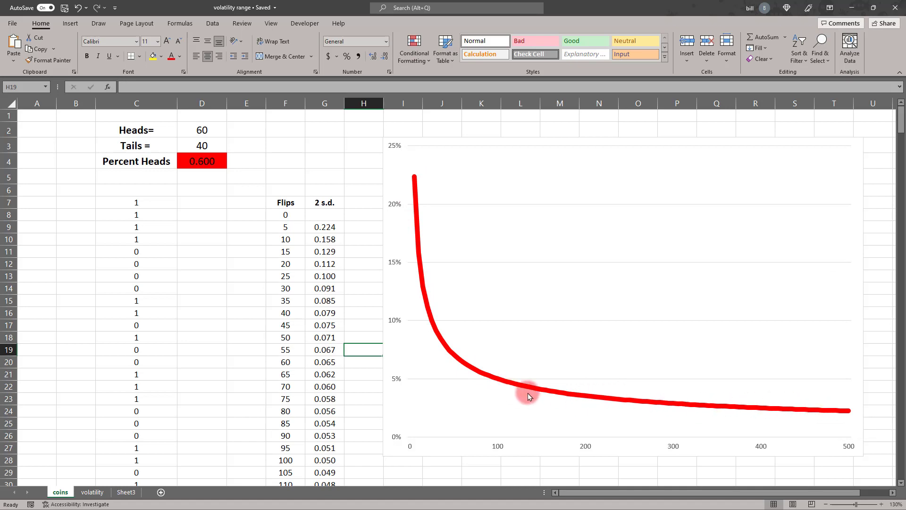
mouse_move(702, 407)
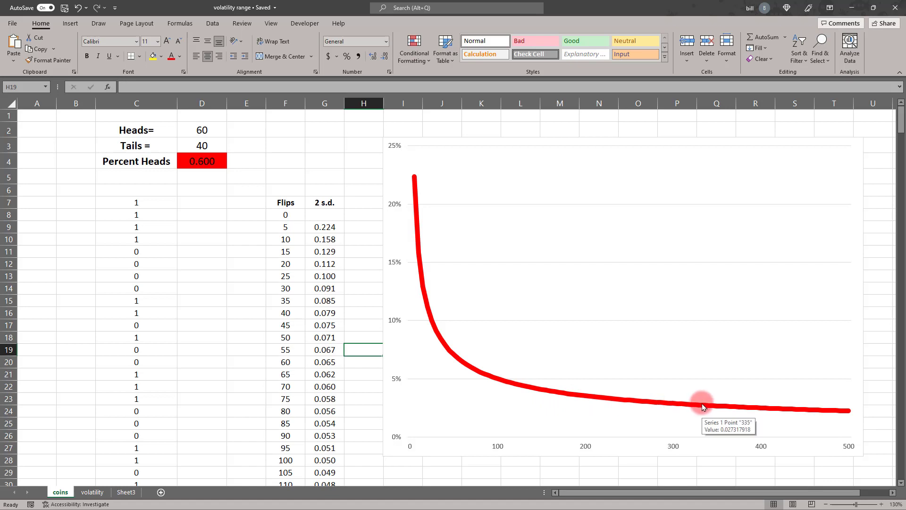